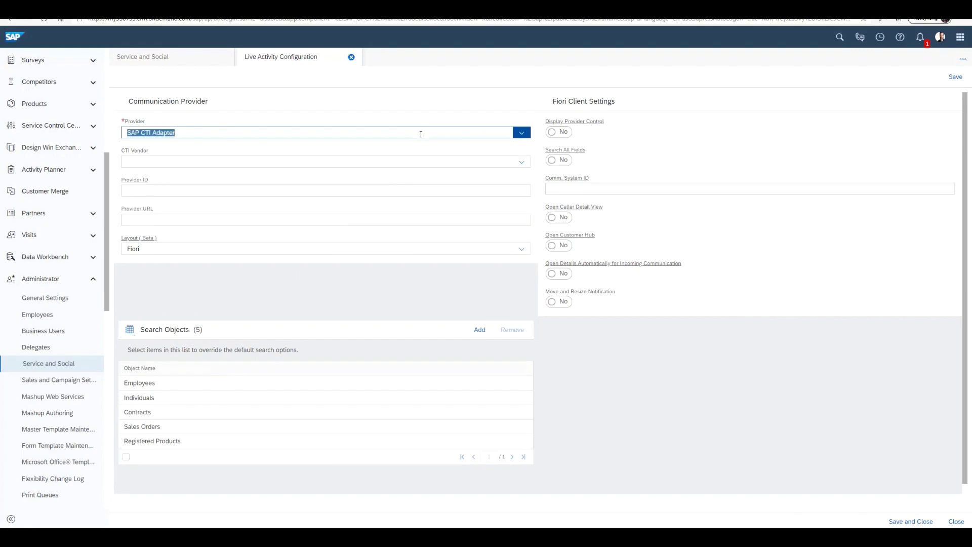
Set the communication provider to SAP Contact Center with provider ID CCTR and the provider URL ending in /communicationpanel/embedded.html.
{"action": "left_click", "coordinate": [234, 167]}
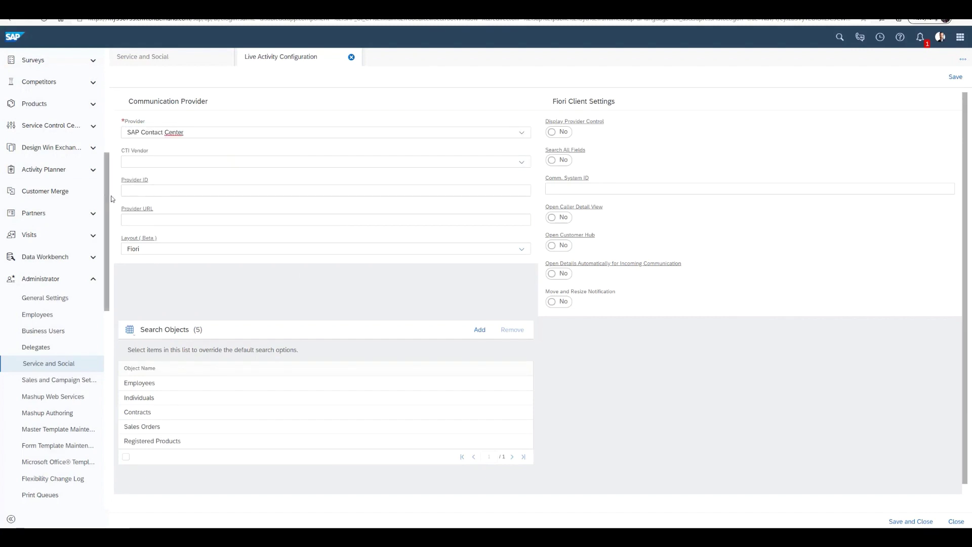
{"action": "left_click", "coordinate": [133, 191]}
{"action": "type", "text": "CCTR"}
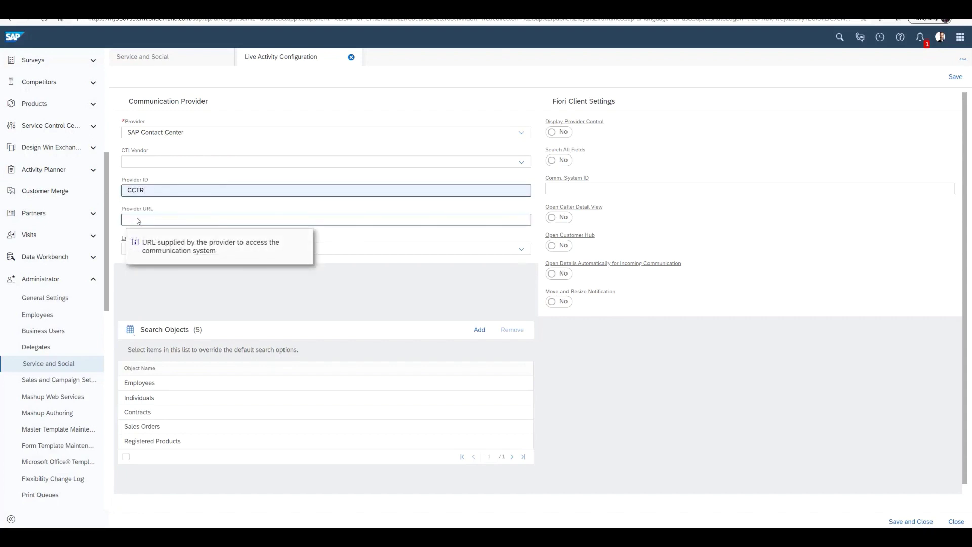
{"action": "left_click", "coordinate": [173, 219]}
{"action": "left_click", "coordinate": [171, 247]}
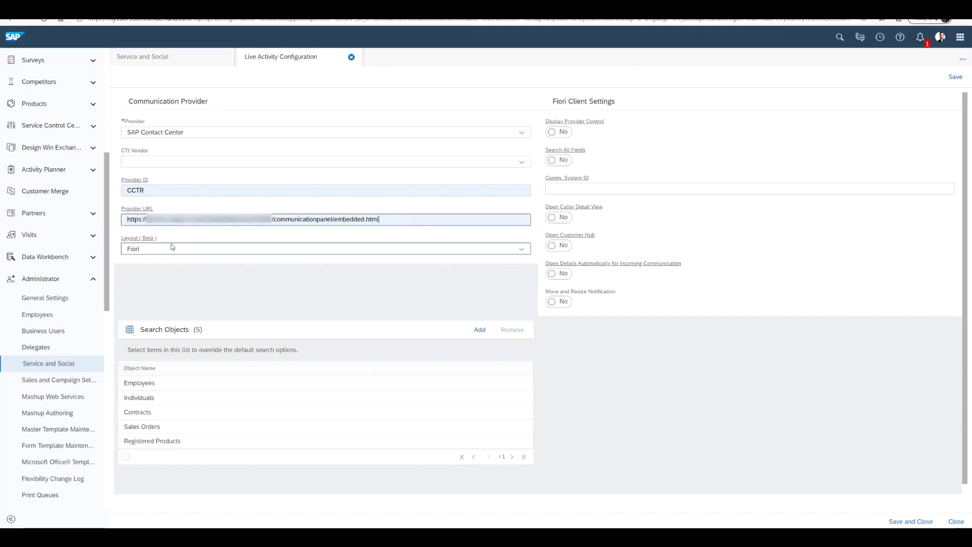
{"action": "left_click", "coordinate": [172, 246]}
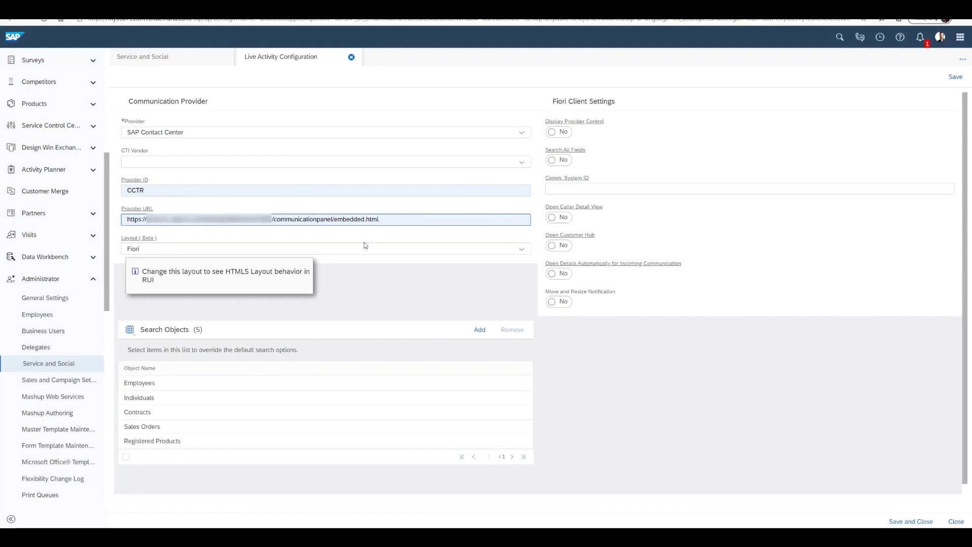
Enable Display Provider Control and Search All Fields in the Fiori client settings, and set the Comm. System ID to CCTR.
{"action": "left_click", "coordinate": [559, 132]}
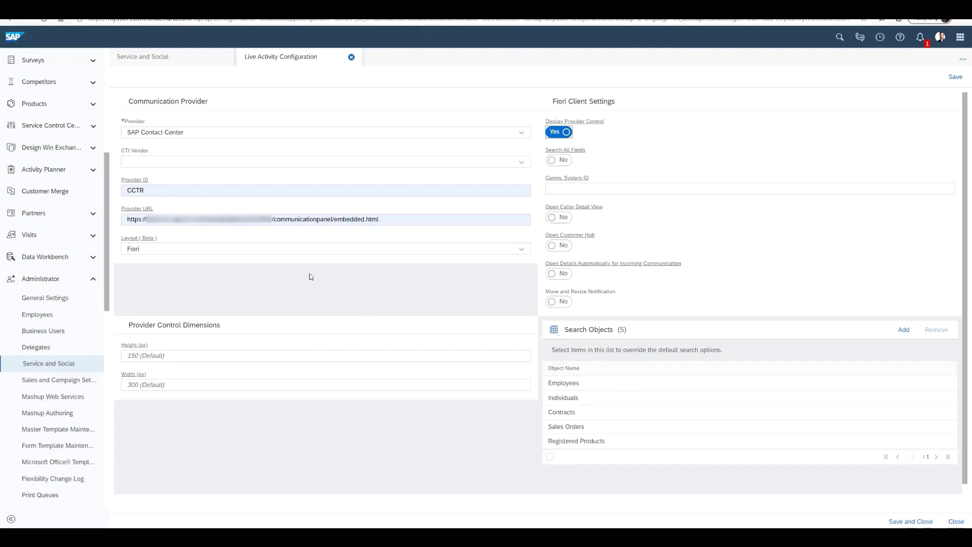
{"action": "left_click", "coordinate": [559, 161]}
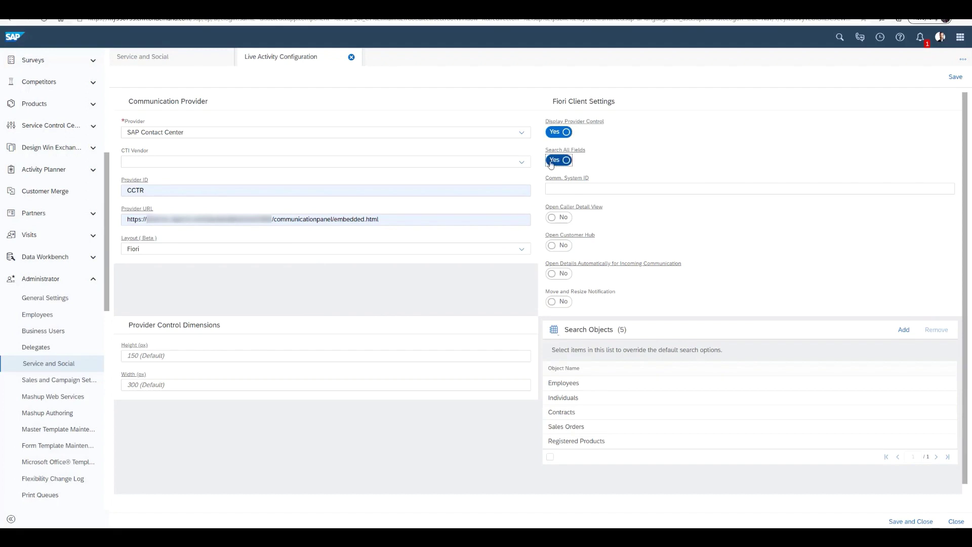
{"action": "left_click", "coordinate": [547, 191]}
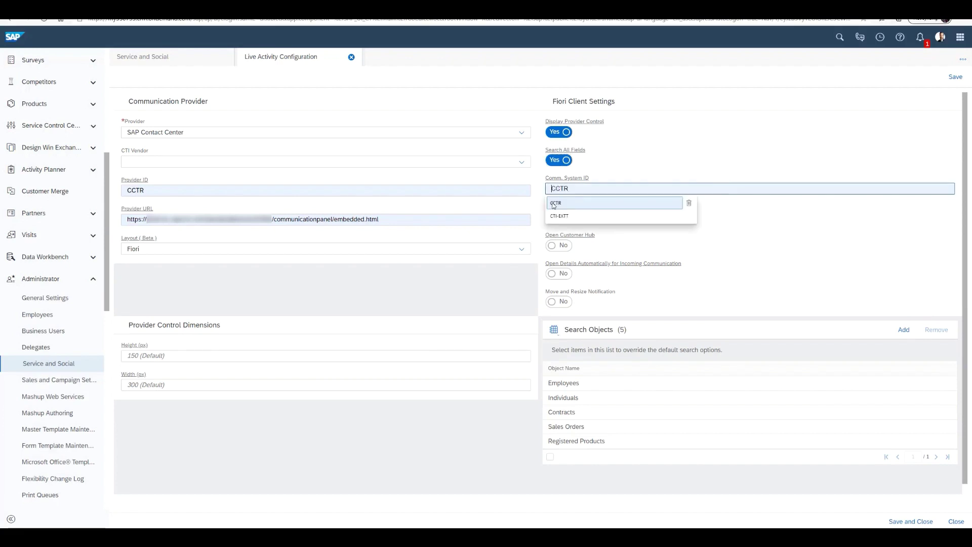
{"action": "left_click", "coordinate": [555, 203]}
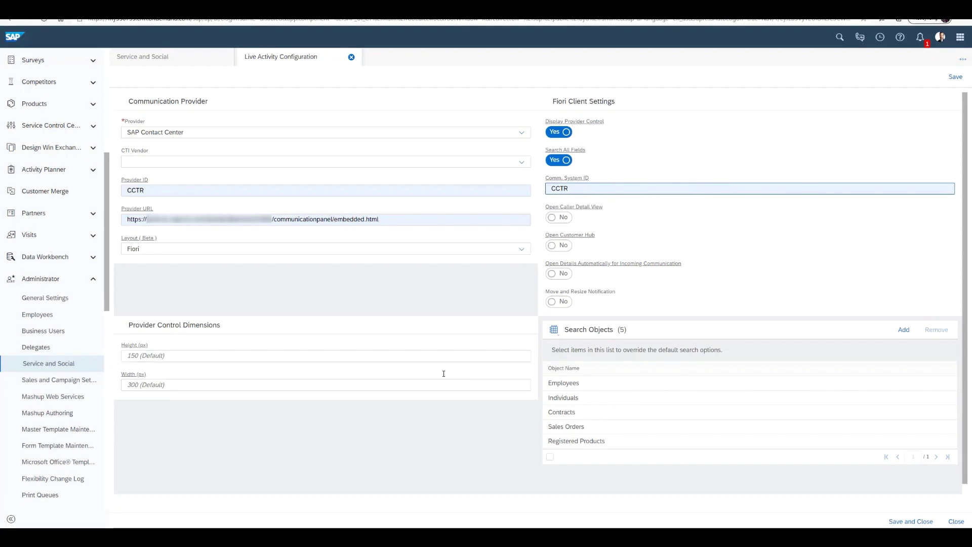
Enable Open Customer Hub, Open Details Automatically for Incoming Communication, and Move and Resize Notification.
{"action": "mouse_move", "coordinate": [445, 373]}
{"action": "mouse_move", "coordinate": [437, 354]}
{"action": "left_click", "coordinate": [554, 247]}
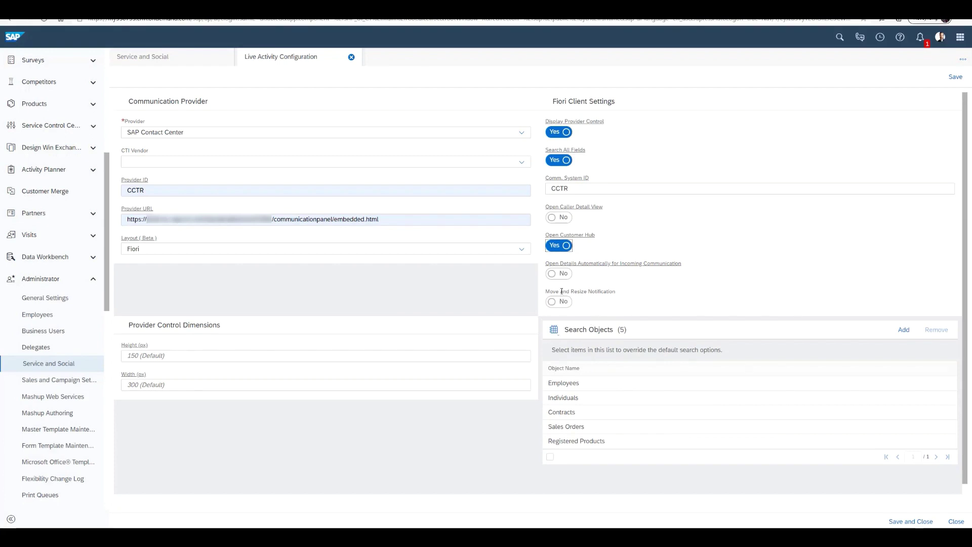
{"action": "left_click", "coordinate": [556, 274]}
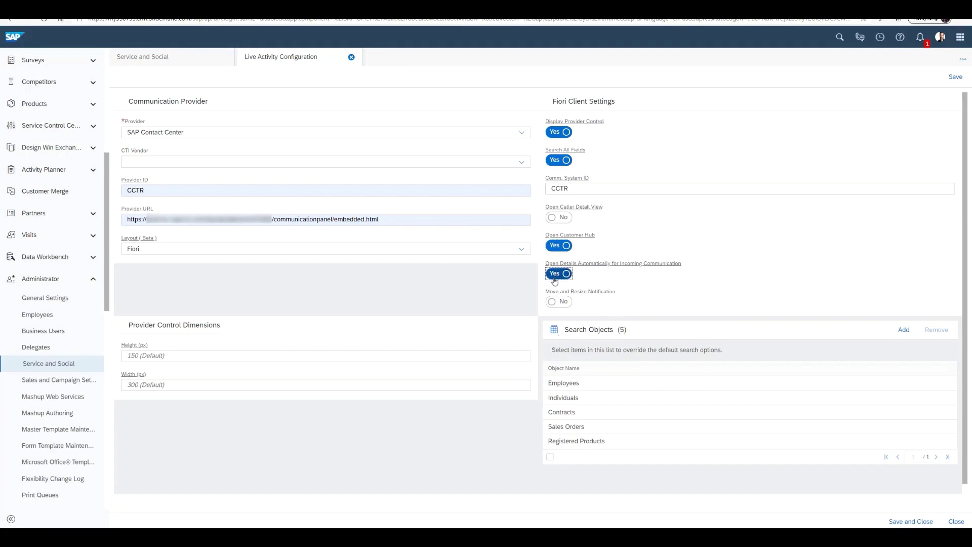
{"action": "left_click", "coordinate": [554, 303]}
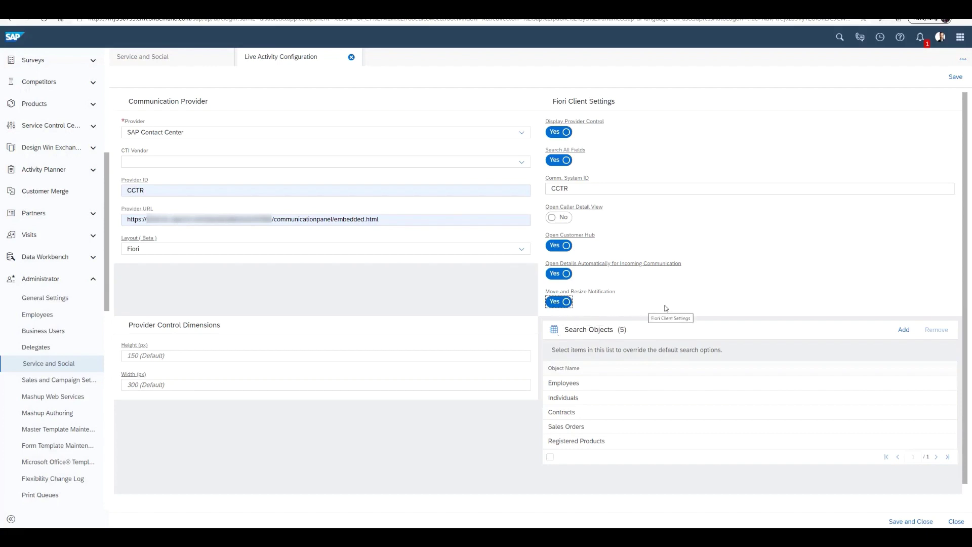
Add Tickets and Accounts to the search objects of the live activity configuration.
{"action": "left_click", "coordinate": [905, 330]}
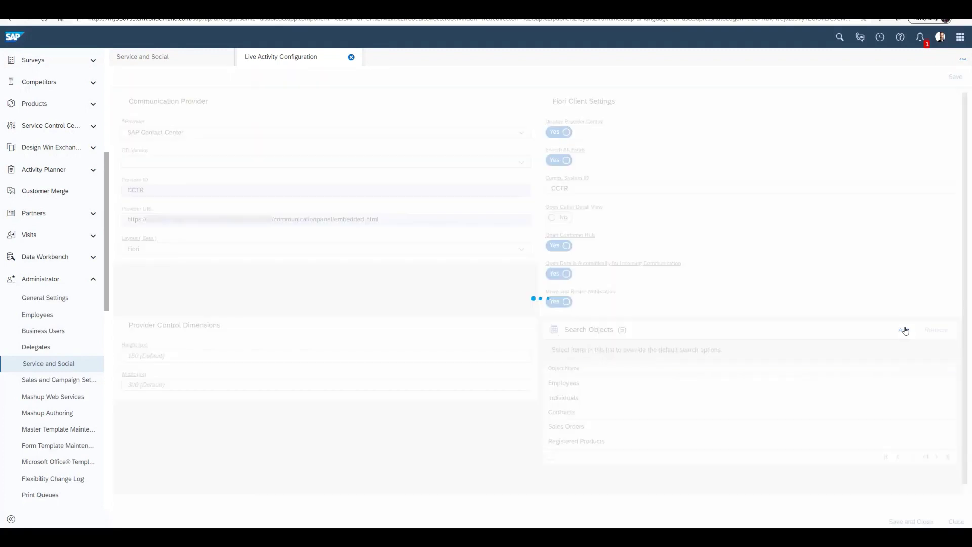
{"action": "left_click", "coordinate": [378, 277]}
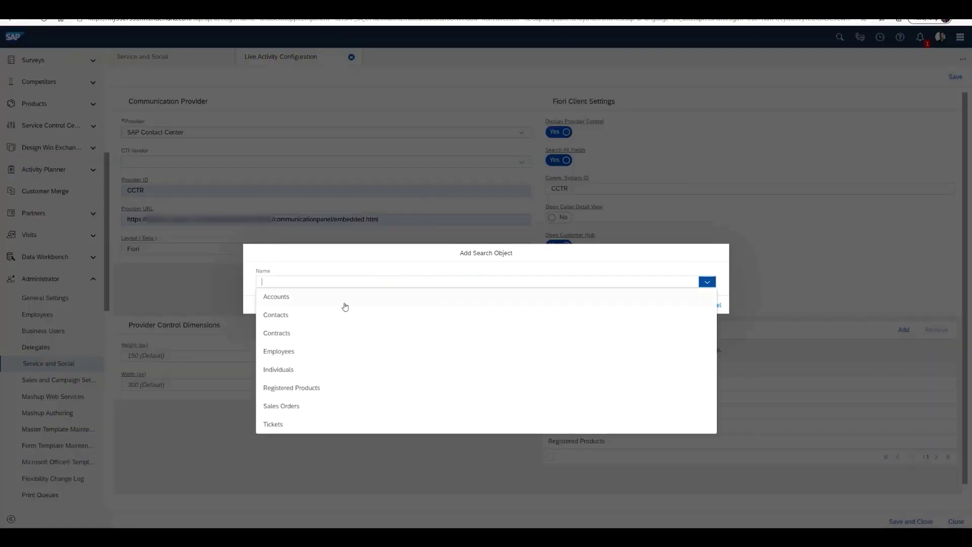
{"action": "left_click", "coordinate": [289, 425]}
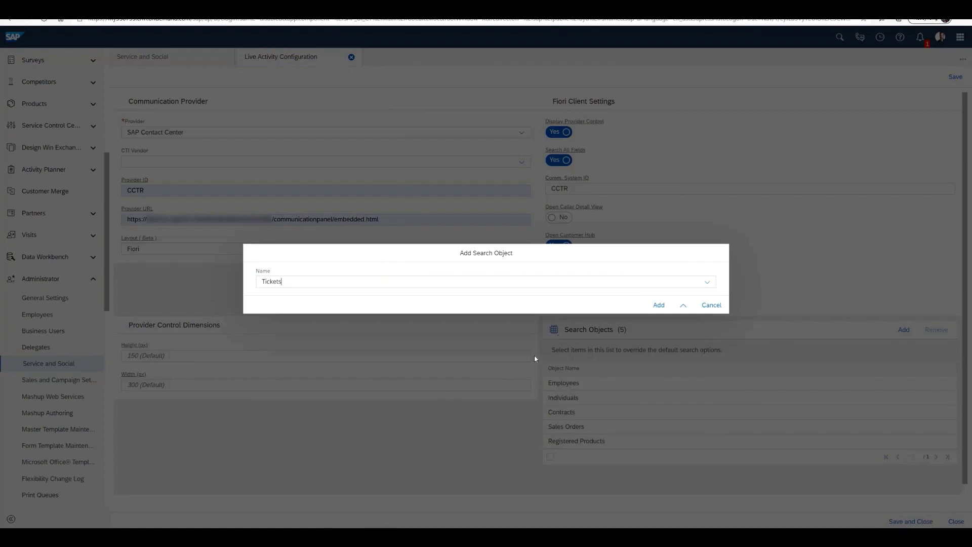
{"action": "left_click", "coordinate": [656, 305]}
{"action": "left_click", "coordinate": [900, 331]}
{"action": "left_click", "coordinate": [330, 278]}
{"action": "left_click", "coordinate": [293, 303]}
{"action": "left_click", "coordinate": [656, 305]}
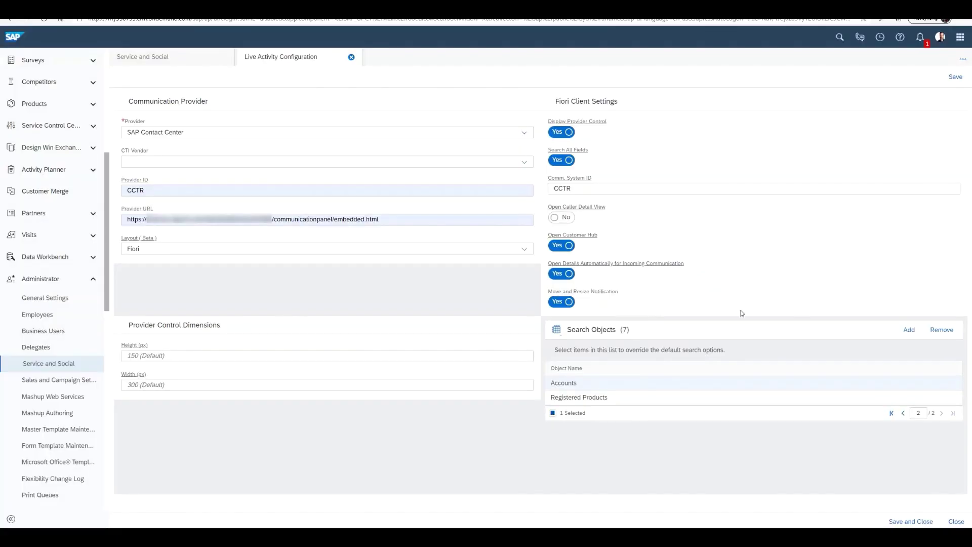
Add Contacts to the search objects, then save and close the live activity configuration.
{"action": "left_click", "coordinate": [908, 330]}
{"action": "left_click", "coordinate": [420, 278]}
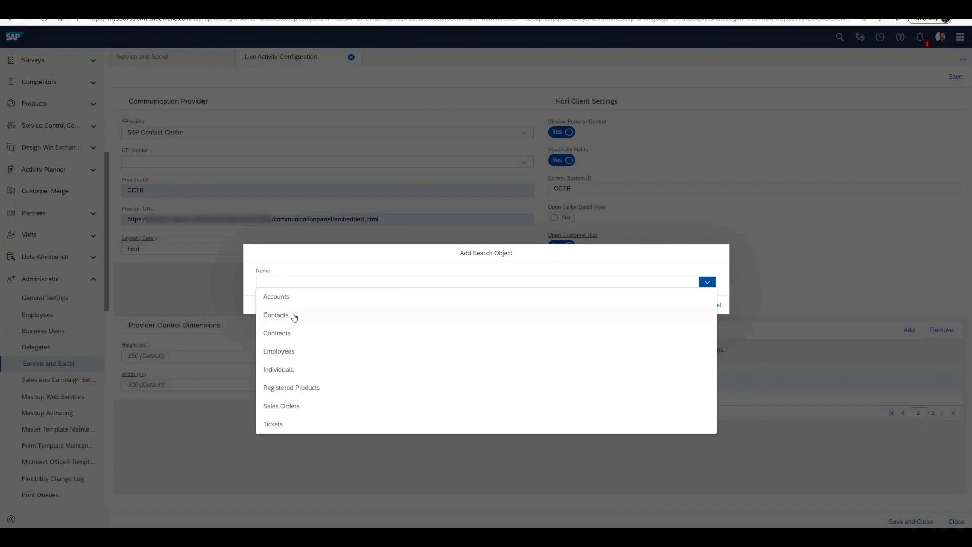
{"action": "left_click", "coordinate": [292, 315]}
{"action": "left_click", "coordinate": [658, 305]}
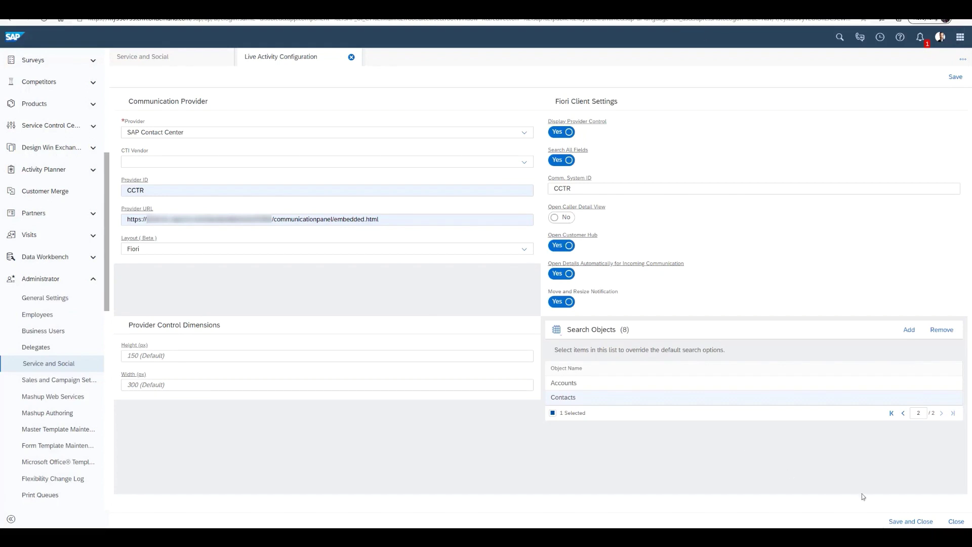
{"action": "left_click", "coordinate": [907, 523]}
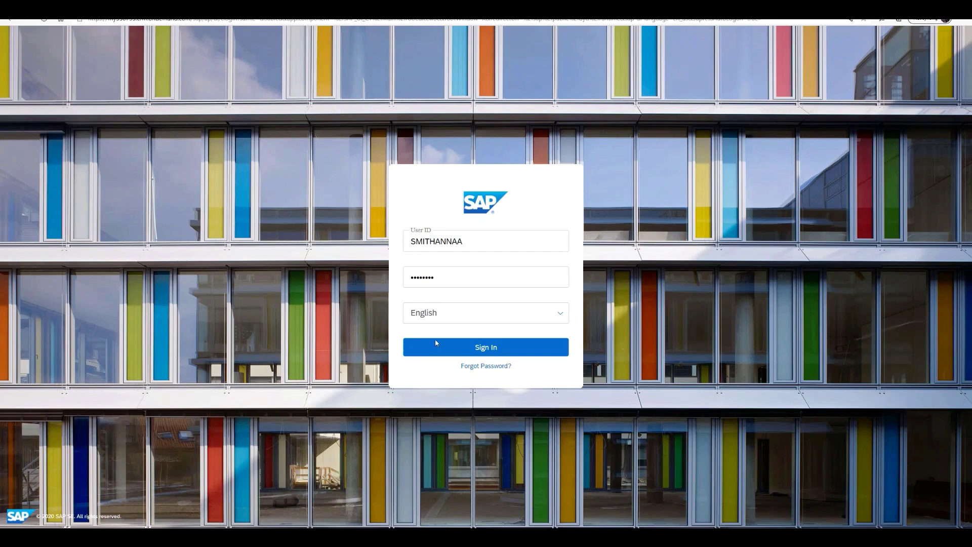
Sign in with the agent's account in English and accept the incoming callback request.
{"action": "left_click", "coordinate": [467, 350]}
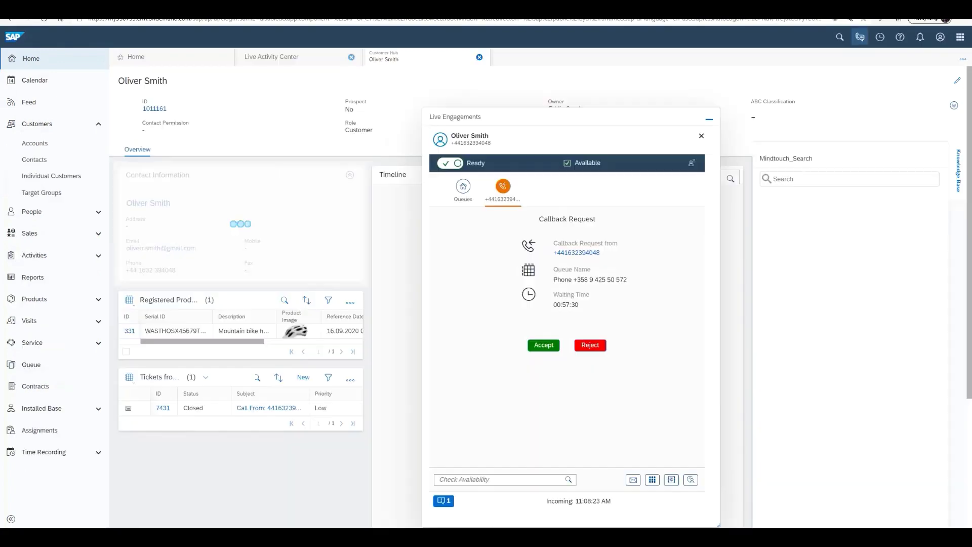
{"action": "left_click", "coordinate": [544, 345]}
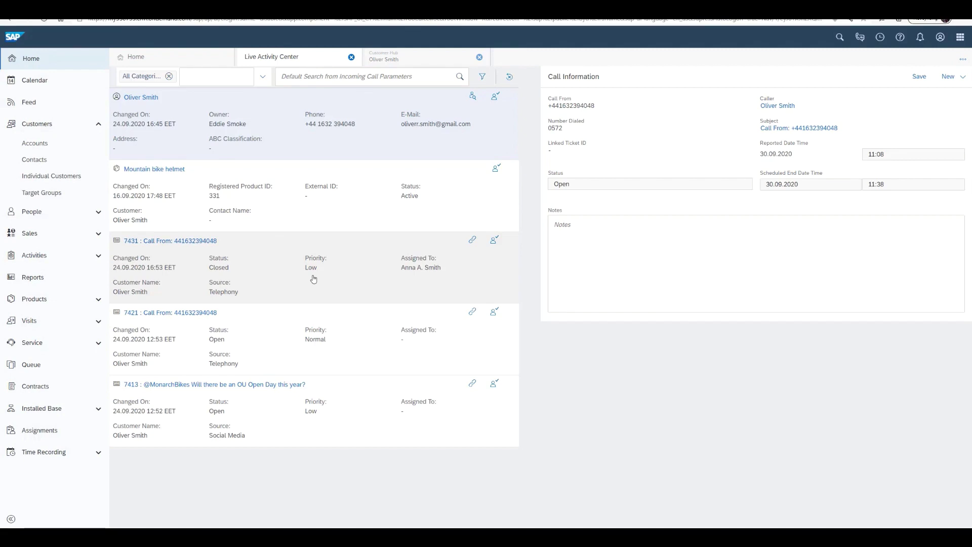
Add the note "Customer reported that there are some scratches on the helmet." to the incoming call and save it.
{"action": "left_click", "coordinate": [570, 227]}
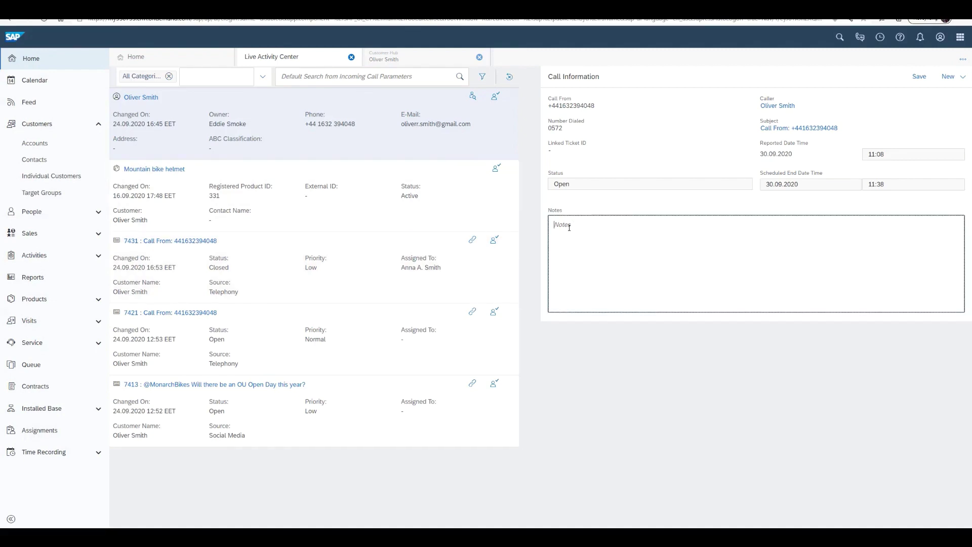
{"action": "type", "text": "Customer reported that there are some sc"}
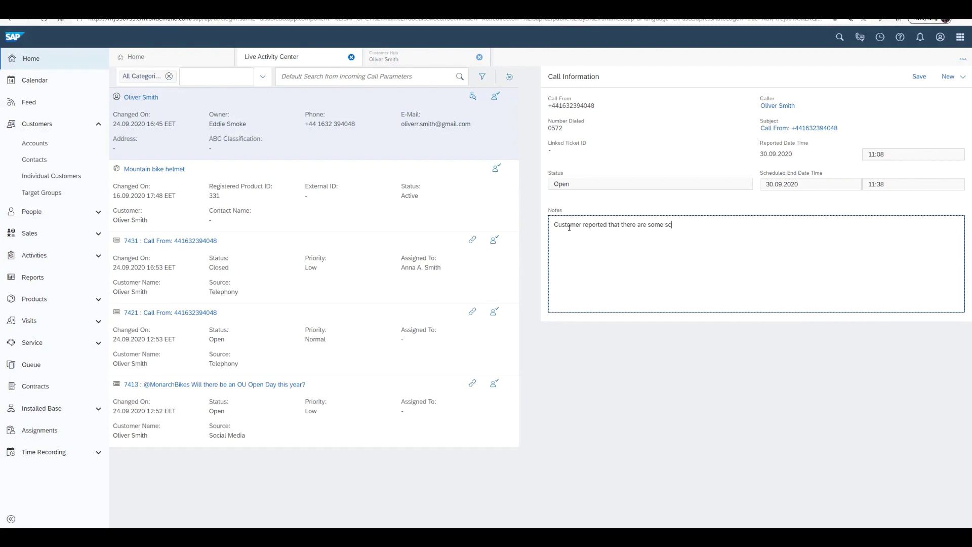
{"action": "type", "text": "ratches on the helmet."}
{"action": "left_click", "coordinate": [916, 78]}
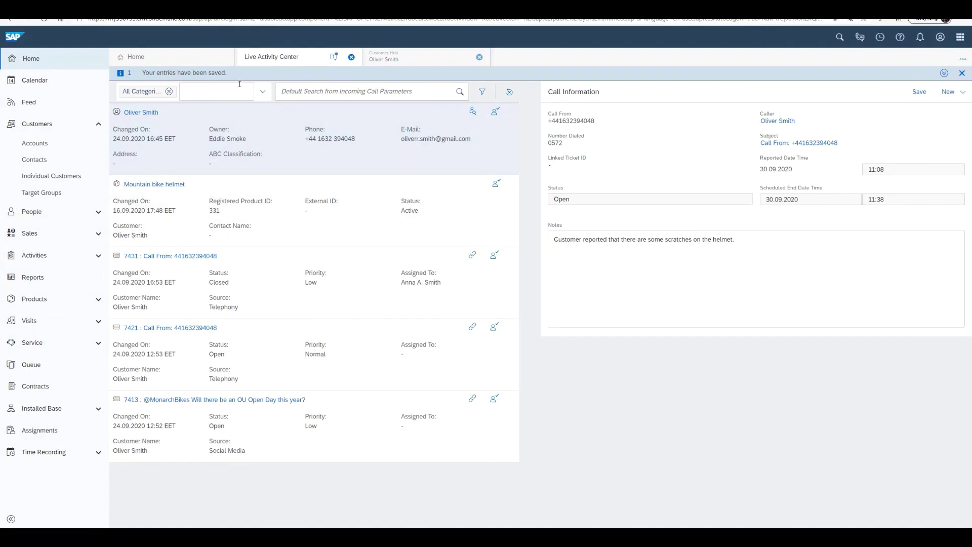
{"action": "left_click", "coordinate": [264, 91]}
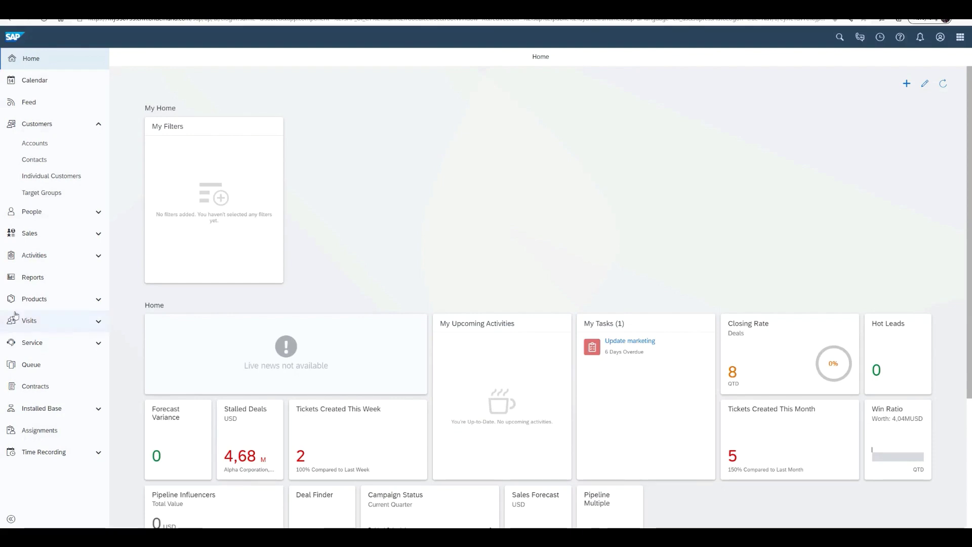
Start an outgoing call from the Individual Customers list to the customer who requested the callback.
{"action": "left_click", "coordinate": [79, 179]}
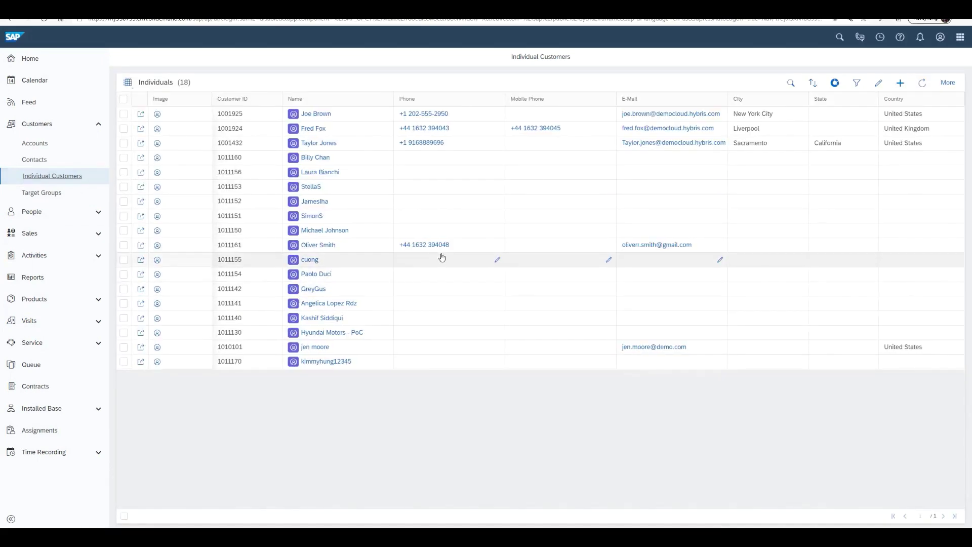
{"action": "left_click", "coordinate": [436, 247]}
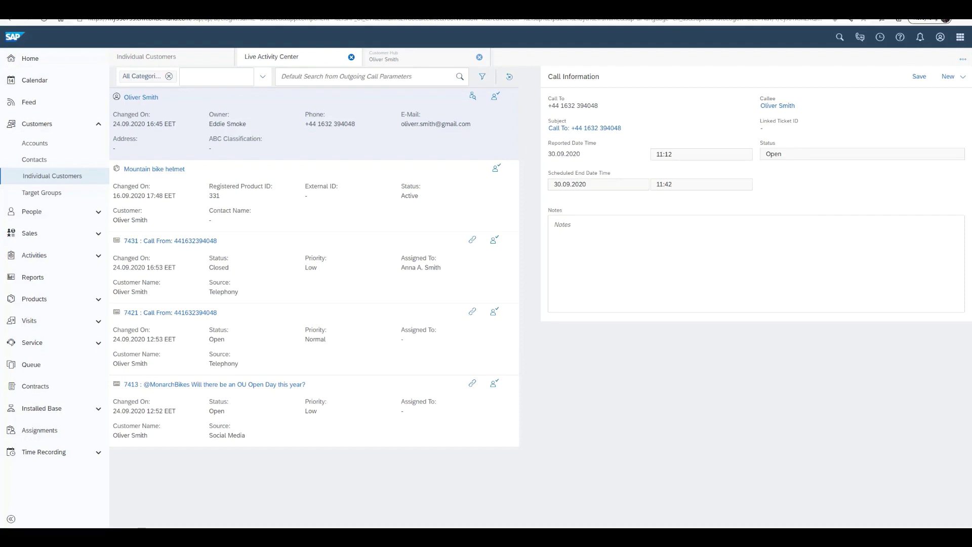
Add the note "The new helmet will be delivered within 5 days." to the outgoing call and save it.
{"action": "left_click", "coordinate": [574, 230]}
{"action": "type", "text": "The new helmet will be deli"}
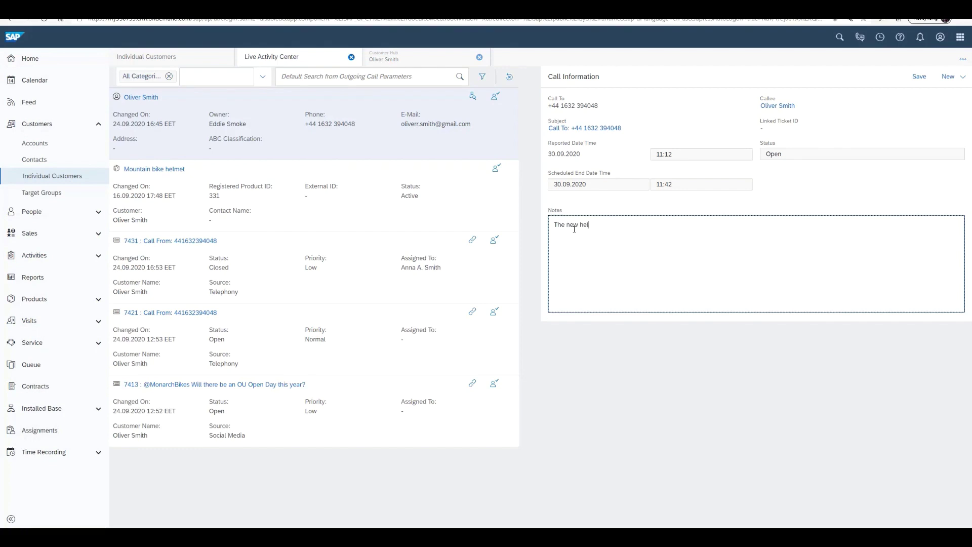
{"action": "type", "text": "vered within 5 days."}
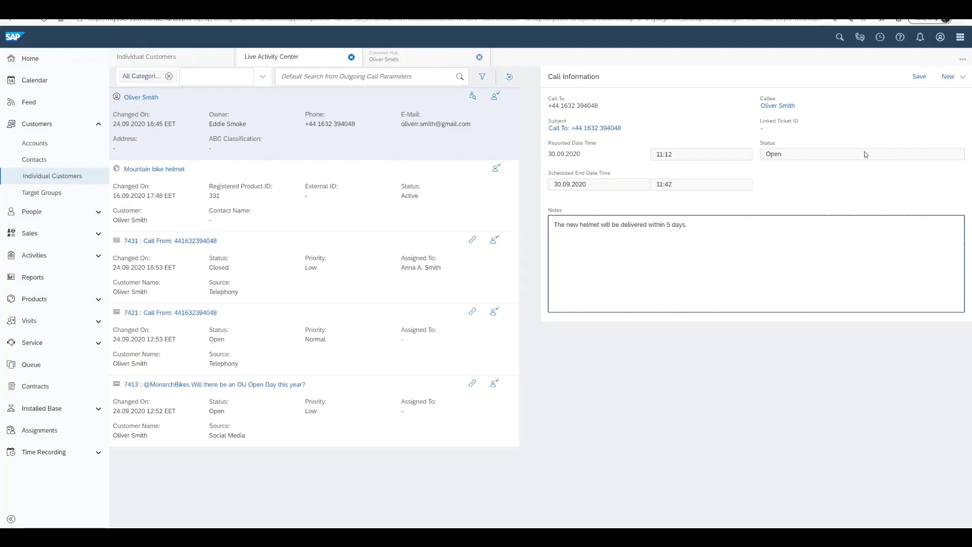
{"action": "left_click", "coordinate": [912, 83]}
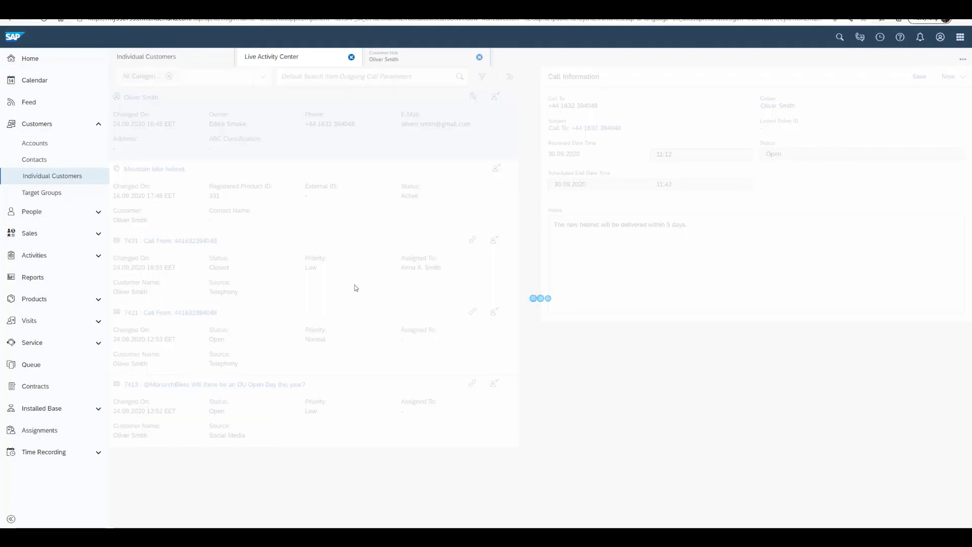